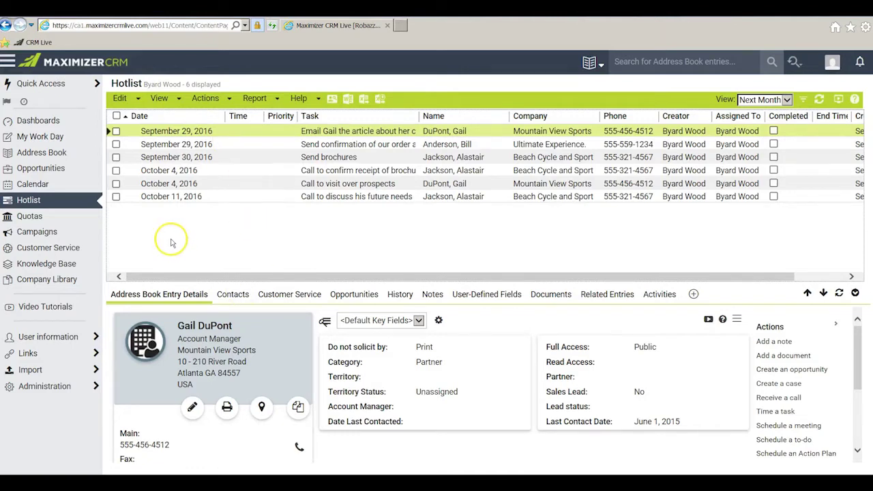
# Select the Sunrise Adventures contact in the Address Book, start a to-do, then cancel it.
pyautogui.click(66, 156)
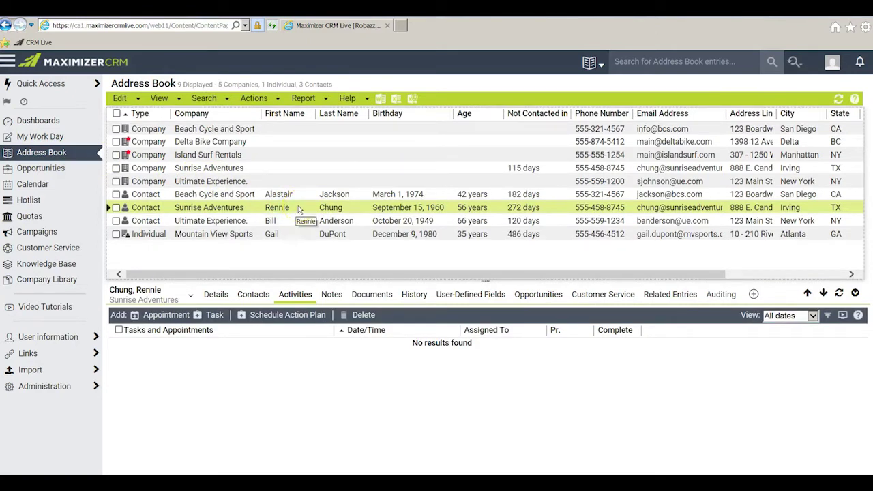
pyautogui.click(304, 208)
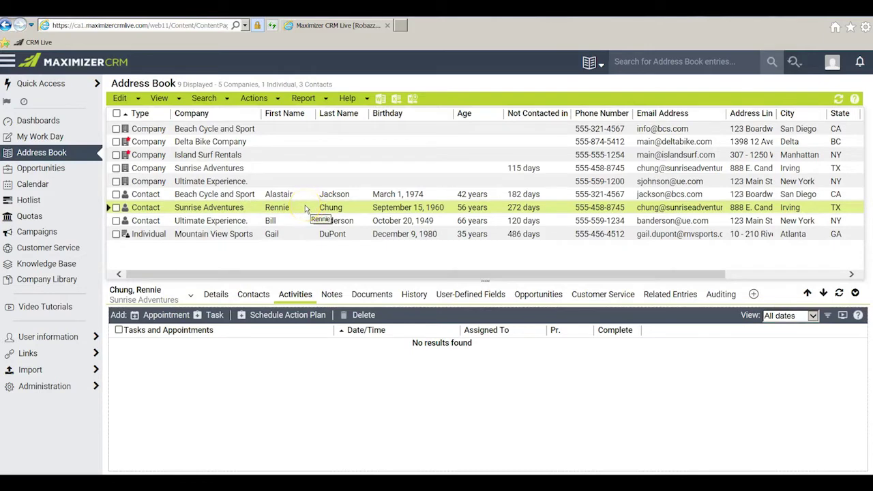
pyautogui.click(258, 99)
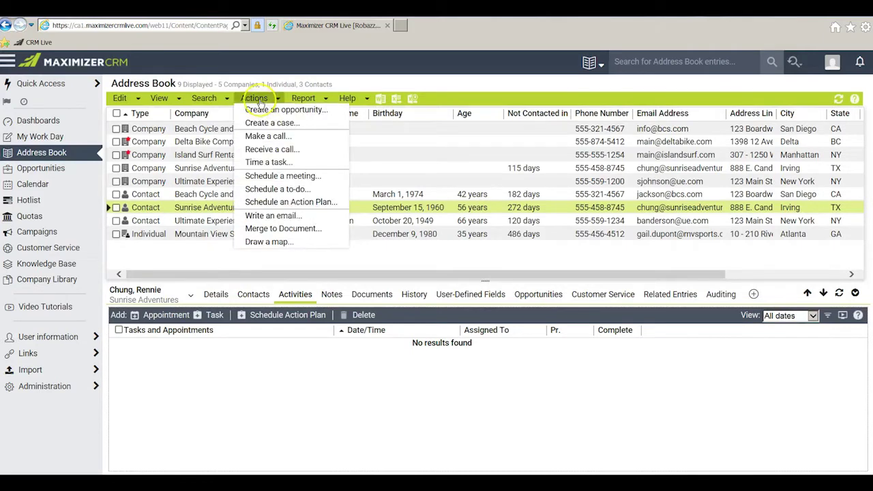
pyautogui.click(267, 190)
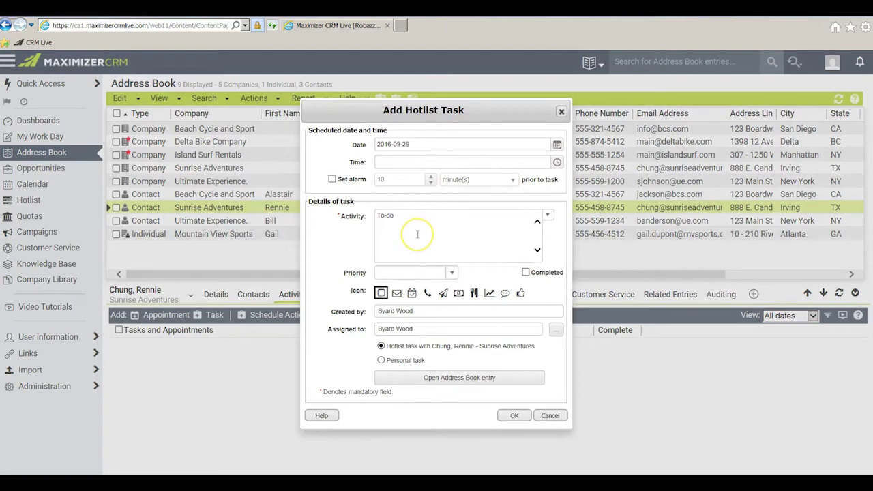
pyautogui.click(550, 416)
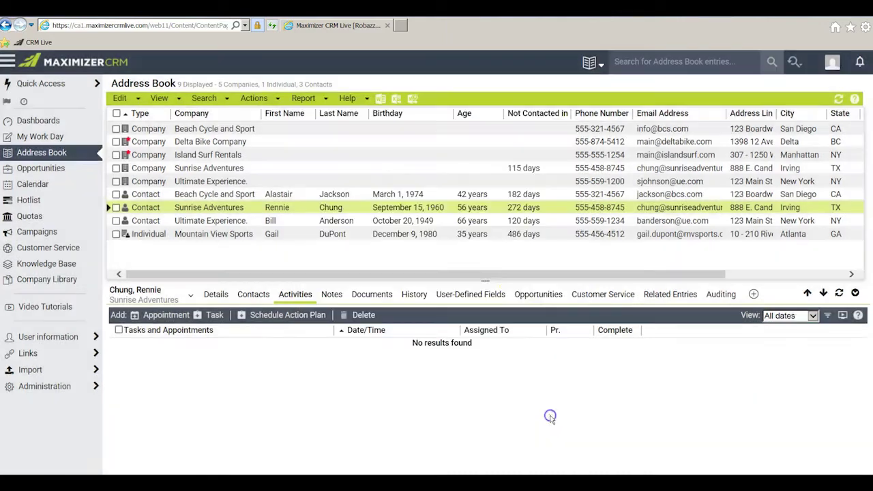
# Schedule a to-do to call Sunrise Adventures about visiting re the Proposal, dated September 30, 2016.
pyautogui.rightClick(303, 211)
pyautogui.moveTo(334, 176)
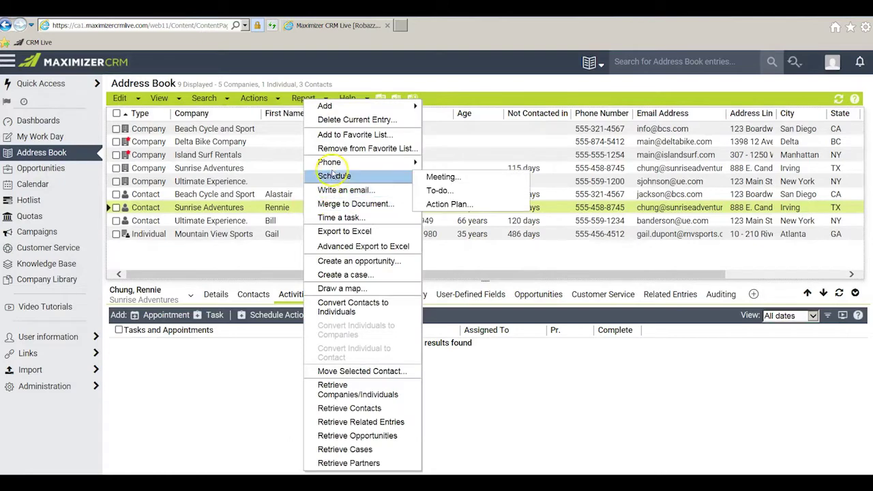
pyautogui.click(441, 191)
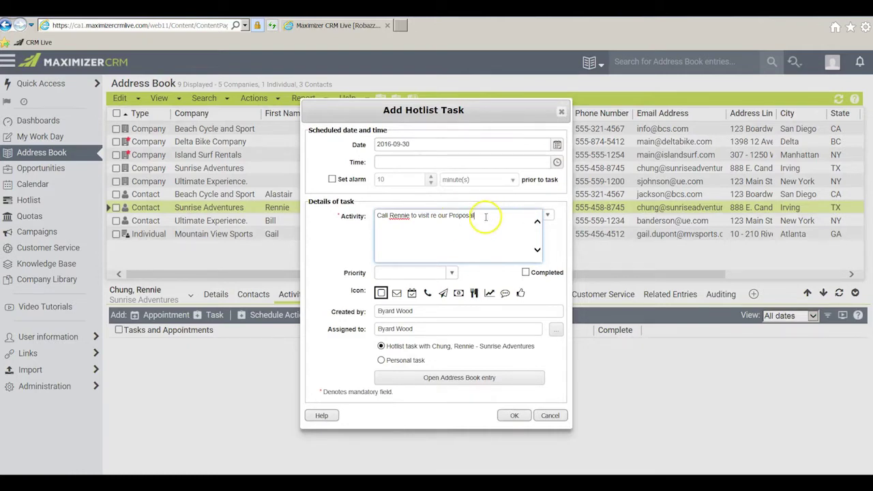
pyautogui.click(557, 145)
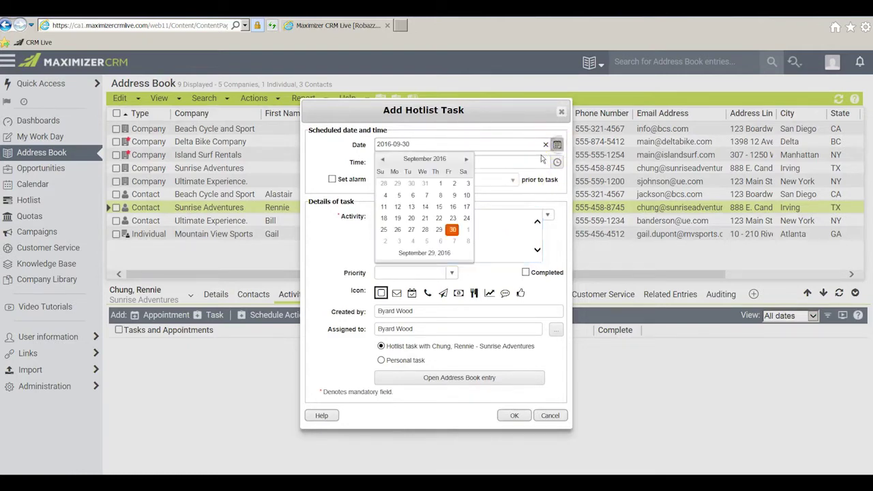
pyautogui.click(452, 229)
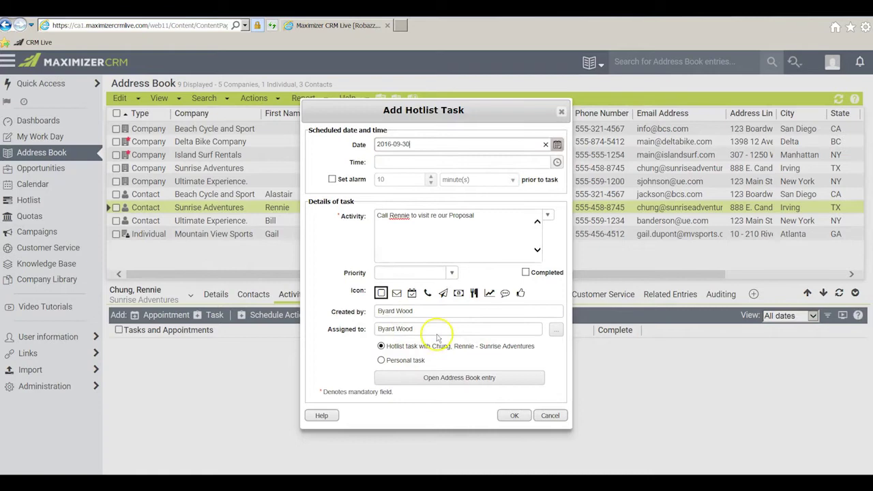
pyautogui.click(512, 416)
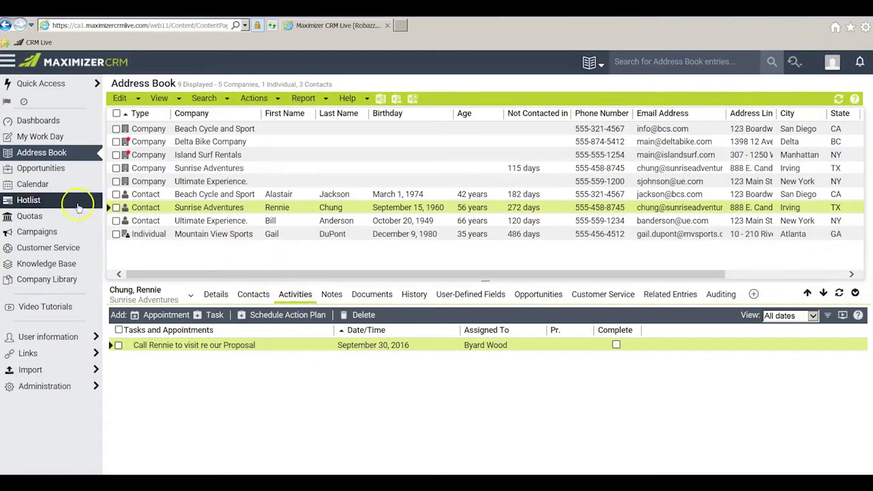
# Locate the new proposal task in the Hotlist and jump back to its Address Book activities.
pyautogui.click(31, 201)
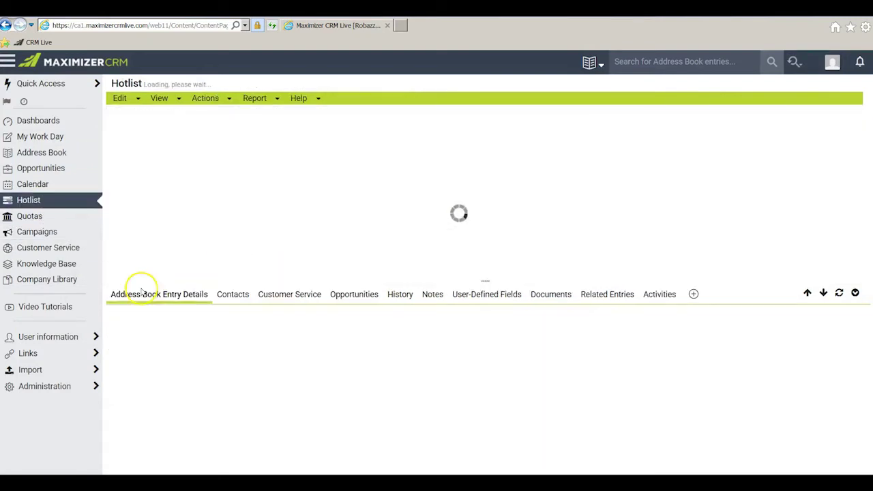
pyautogui.click(271, 157)
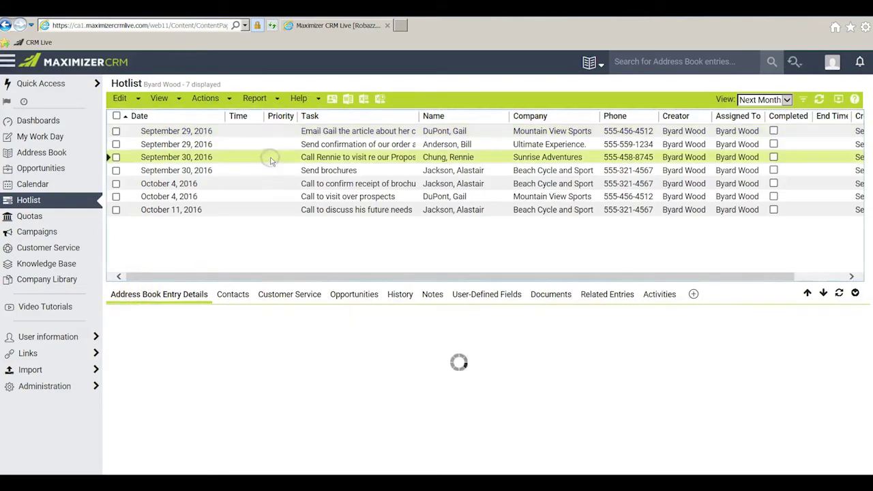
pyautogui.click(332, 99)
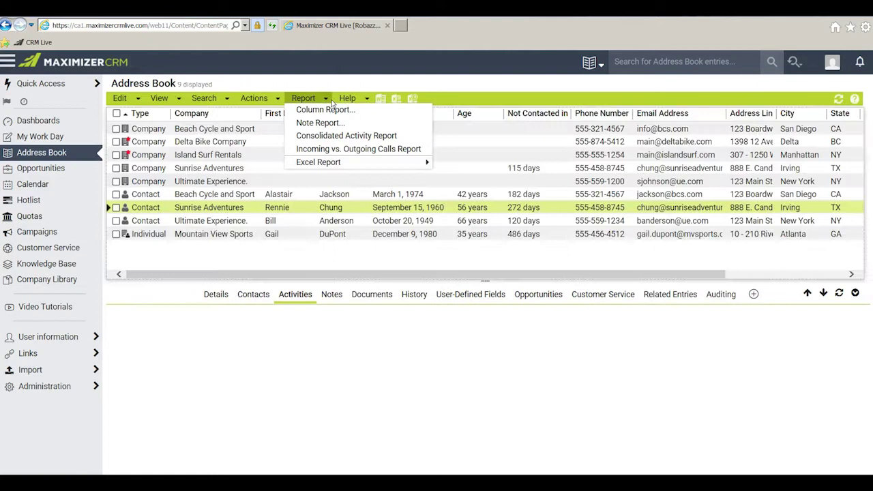
pyautogui.click(264, 321)
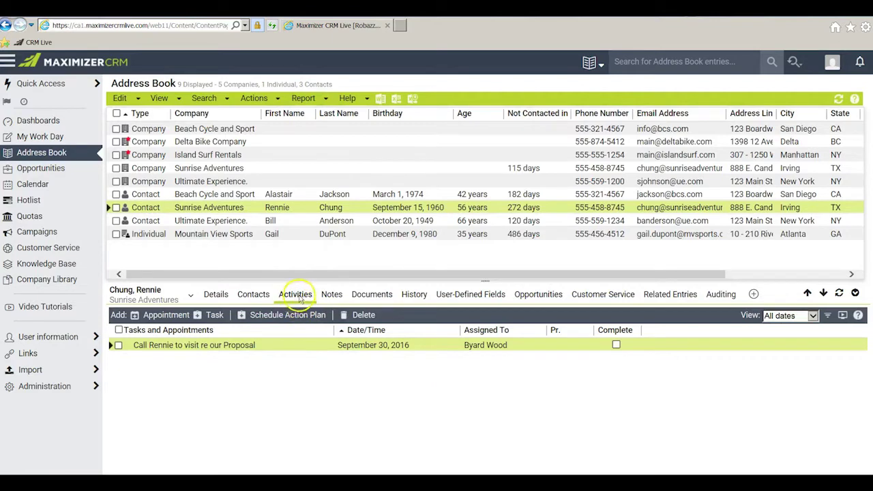
# Add a 'Send Info' task for the contact dated September 30, 2016.
pyautogui.click(211, 316)
pyautogui.click(425, 230)
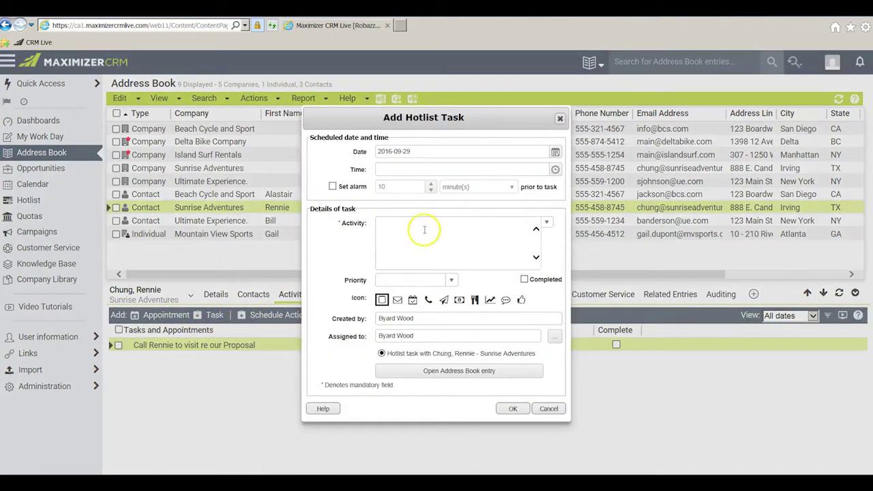
pyautogui.click(422, 228)
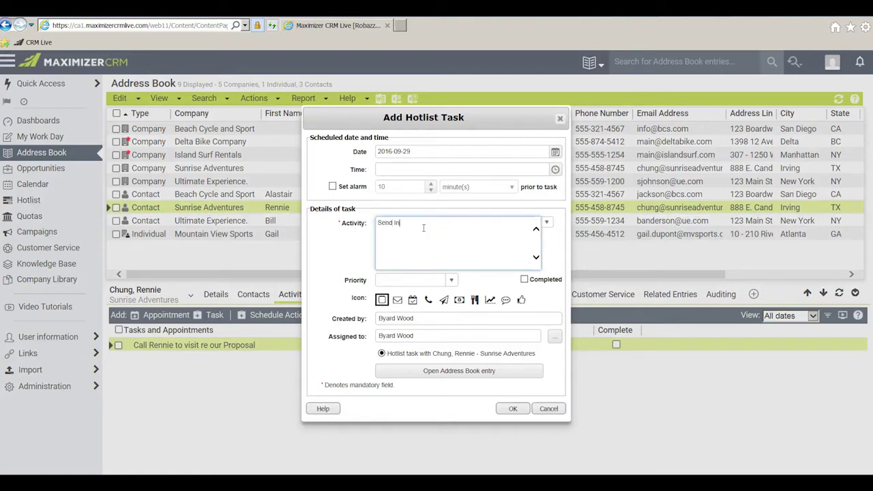
pyautogui.click(555, 152)
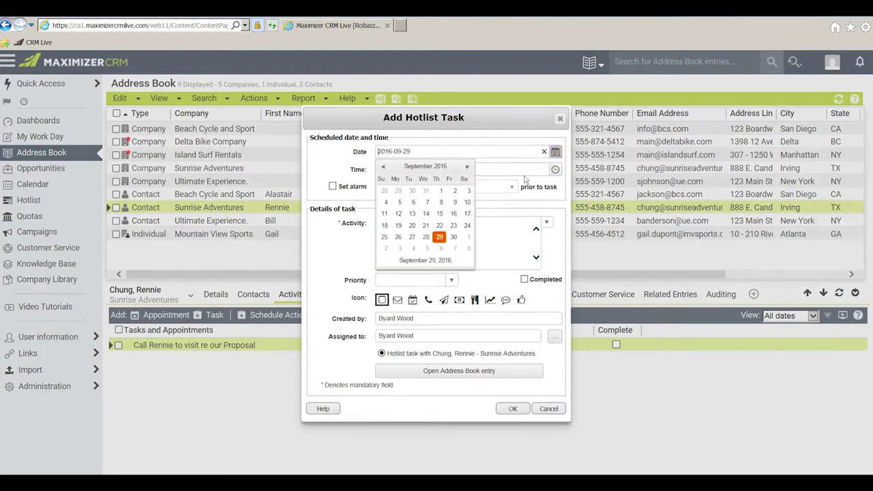
pyautogui.click(454, 237)
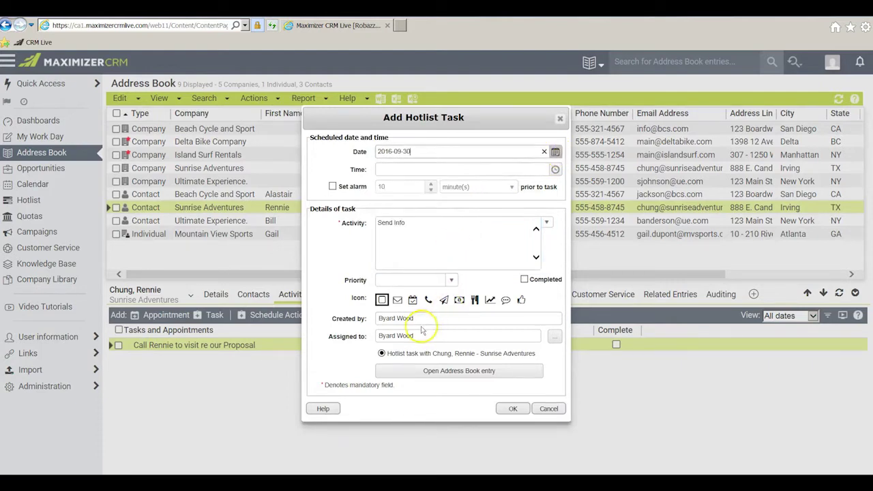
# Assign the Send Info task to the first listed user and save it.
pyautogui.click(555, 337)
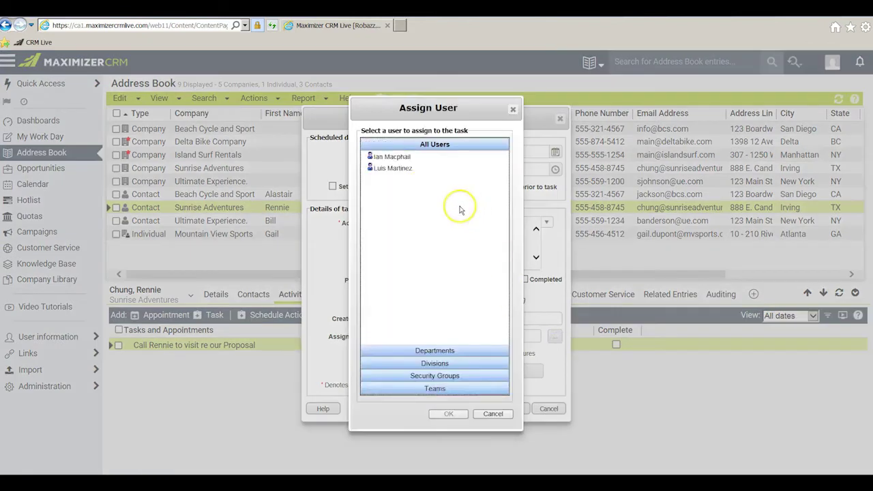
pyautogui.click(407, 157)
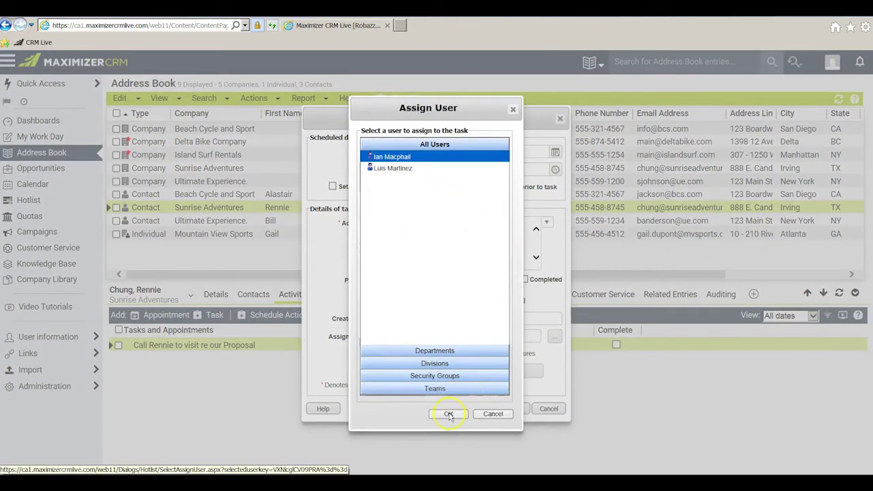
pyautogui.click(449, 414)
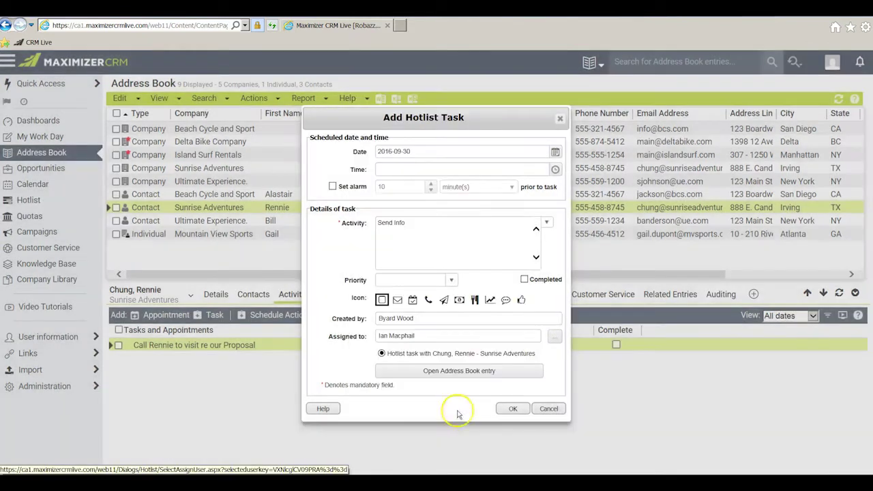
pyautogui.click(513, 408)
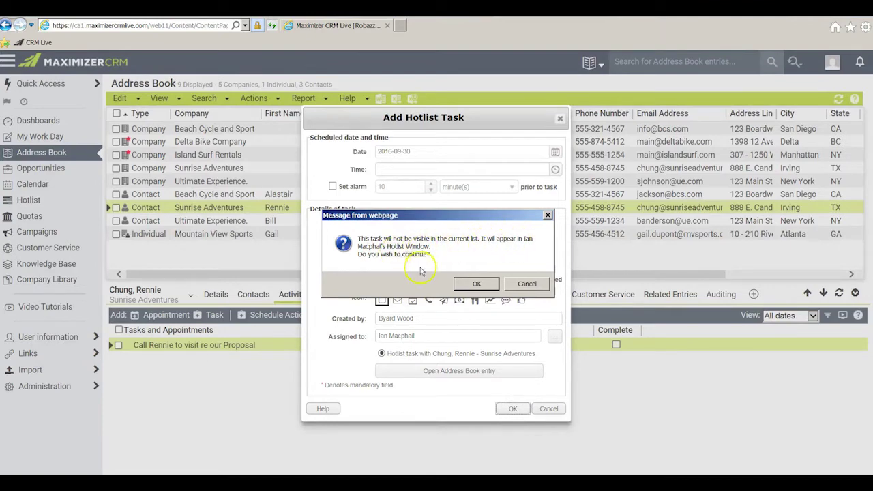
# Confirm the task goes to the other user's list, skip the email notification, and show the Hotlist.
pyautogui.click(478, 285)
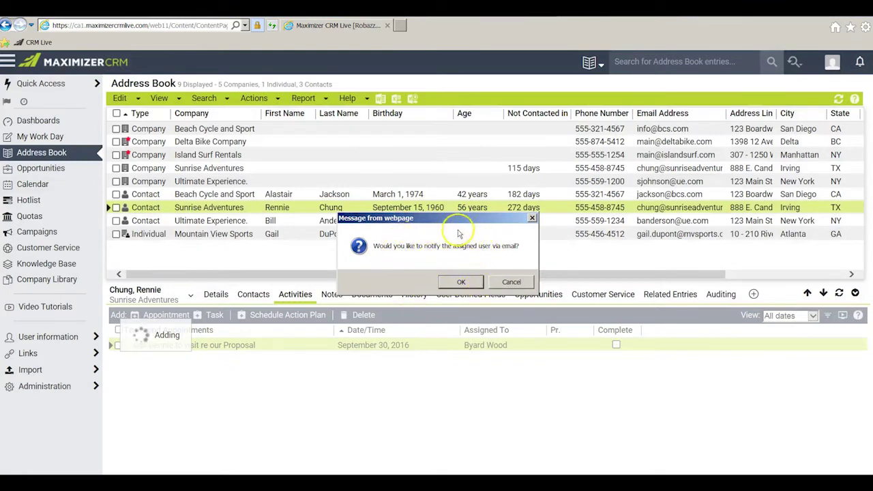
pyautogui.click(512, 282)
pyautogui.click(29, 200)
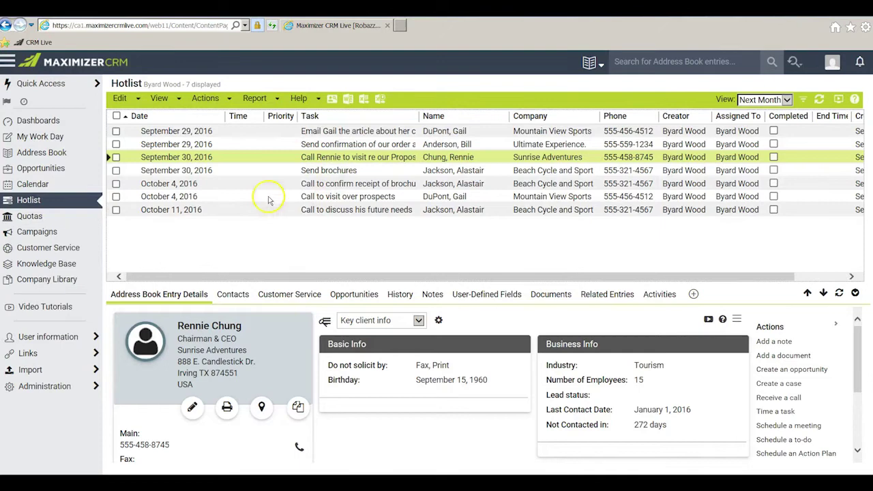
# Review the contact's Address Book activities listing both September 30 tasks and their assignees.
pyautogui.click(55, 153)
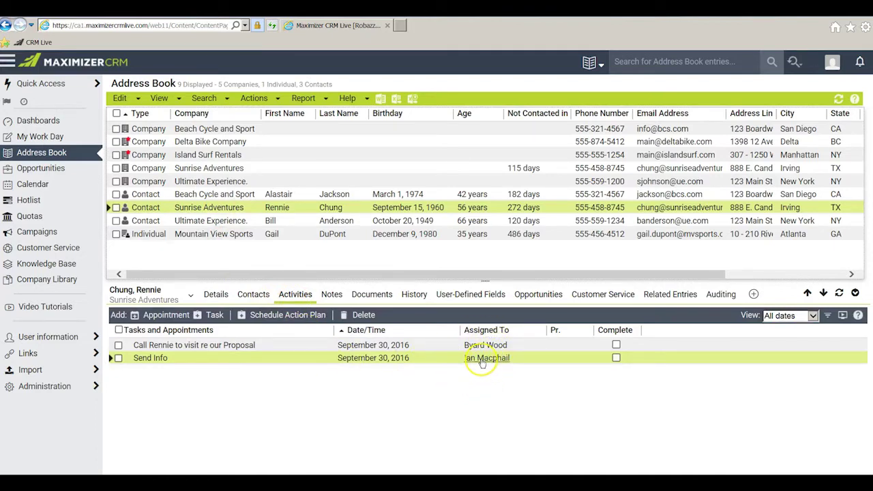
pyautogui.moveTo(477, 361); pyautogui.dragTo(478, 380)
# Keep the Hotlist range on Next Month and bring up the More filters activity options.
pyautogui.click(31, 200)
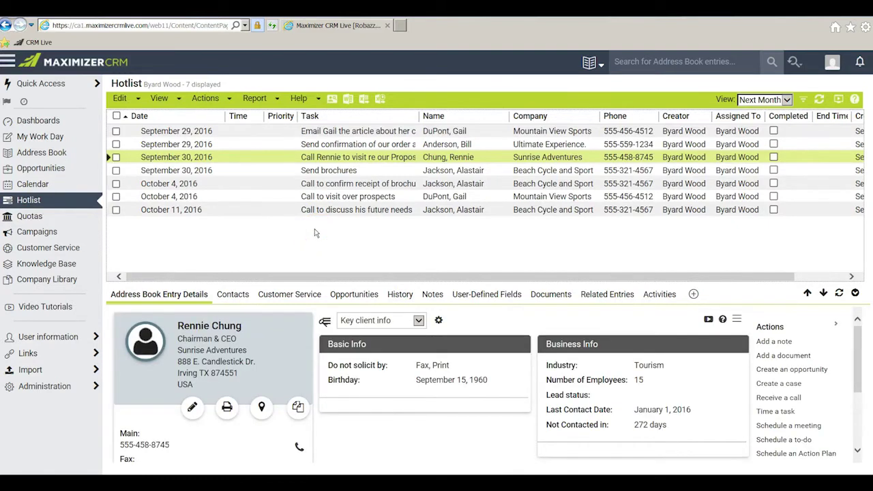
pyautogui.click(786, 100)
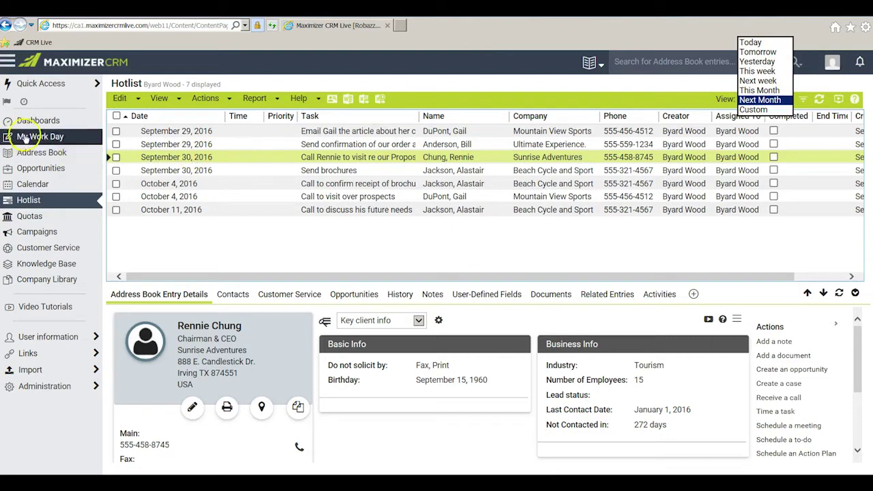
pyautogui.click(53, 139)
pyautogui.click(773, 101)
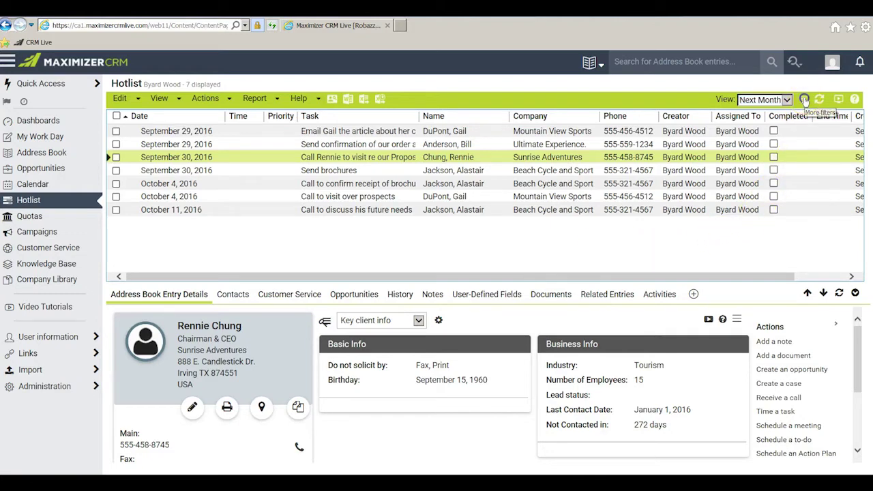
pyautogui.click(805, 100)
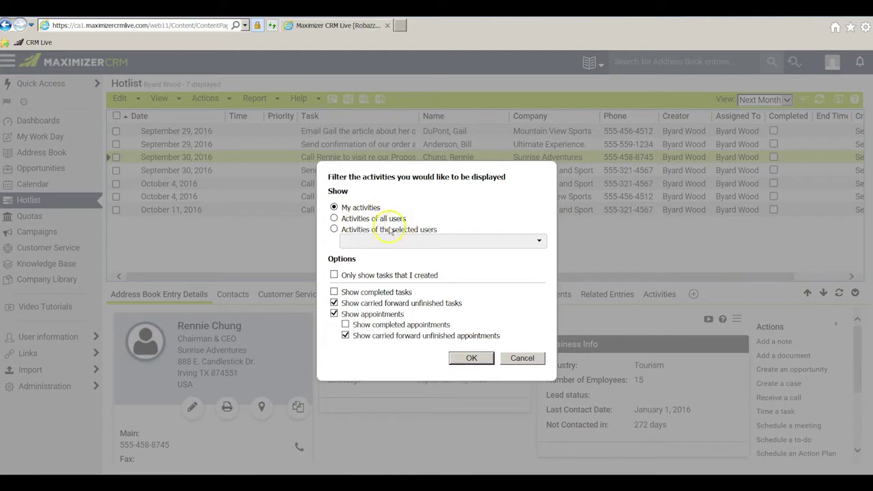
# Try filtering to a selected user's activities, cancel unchanged, and move to the Send brochures task.
pyautogui.click(333, 230)
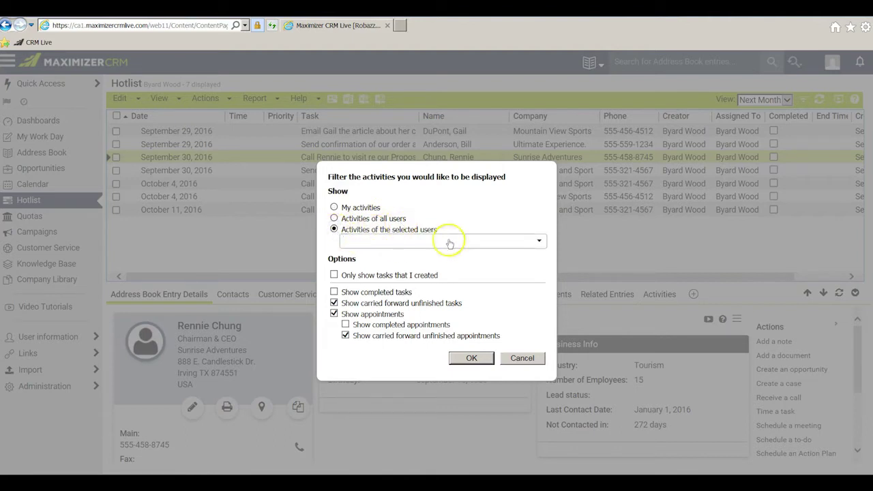
pyautogui.click(539, 240)
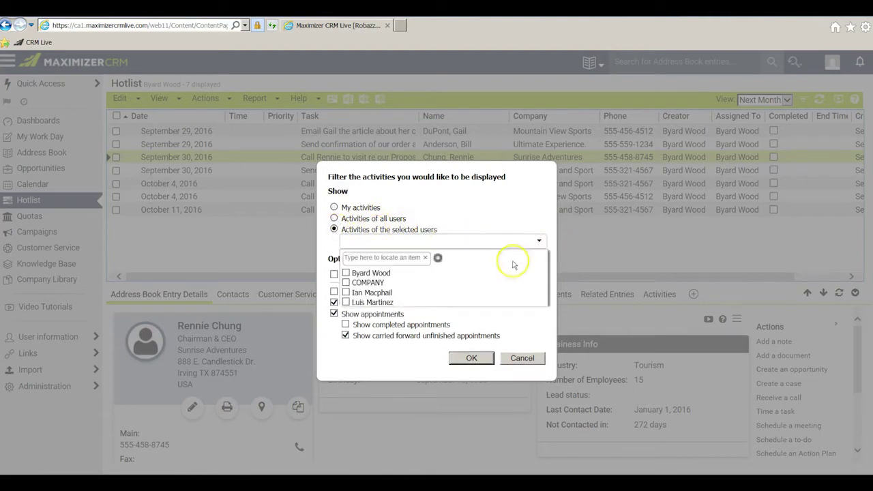
pyautogui.click(345, 293)
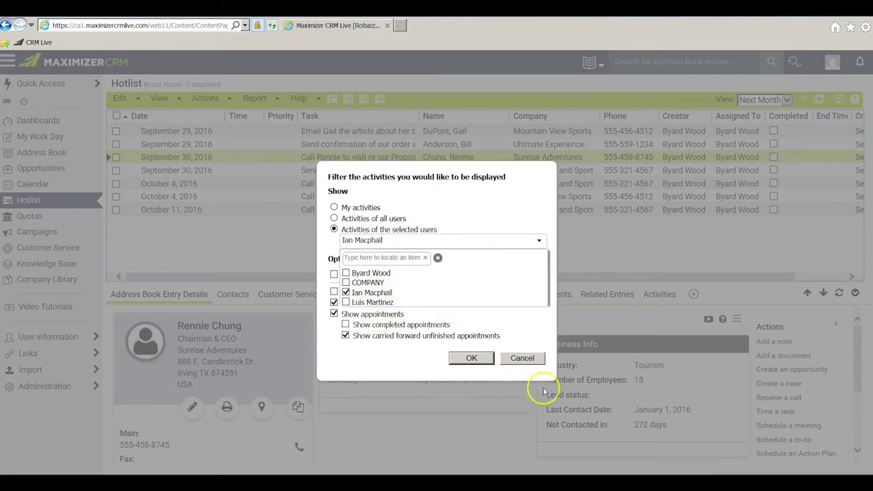
pyautogui.click(522, 360)
pyautogui.press('Down')
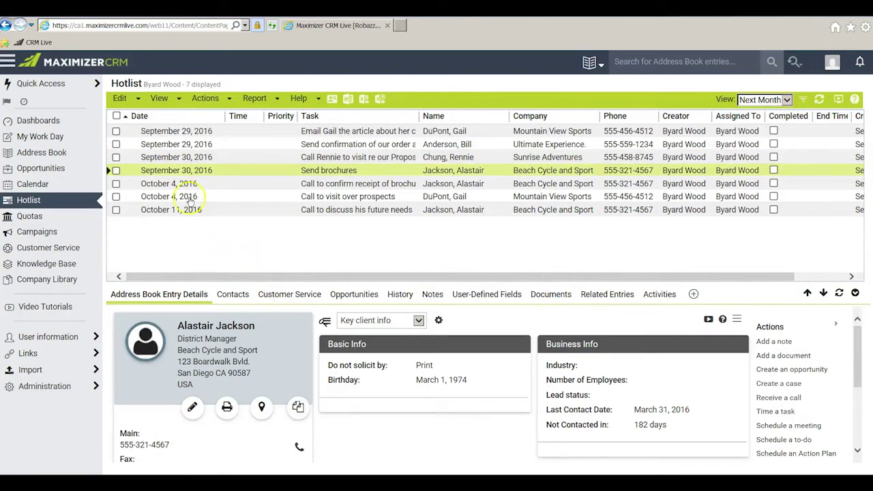
# Tick the proposal call and Send brochures tasks, open Reassign, and cancel without changing owners.
pyautogui.click(115, 158)
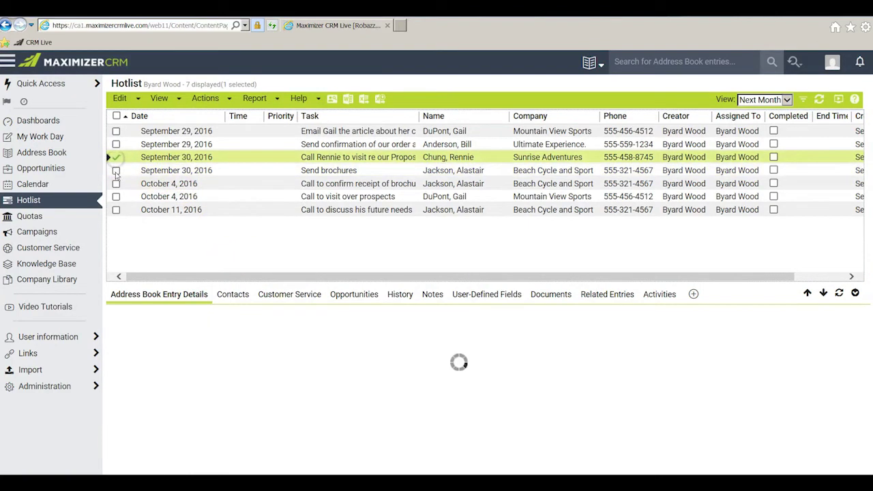
pyautogui.click(116, 171)
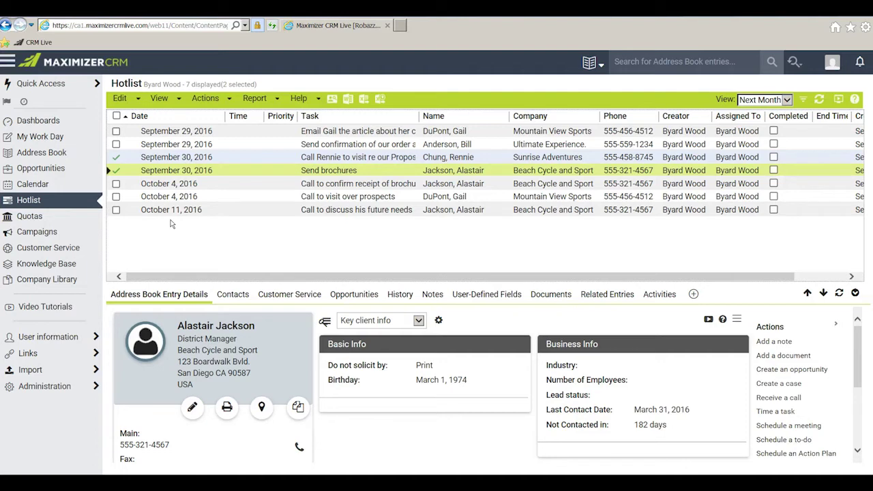
pyautogui.rightClick(240, 160)
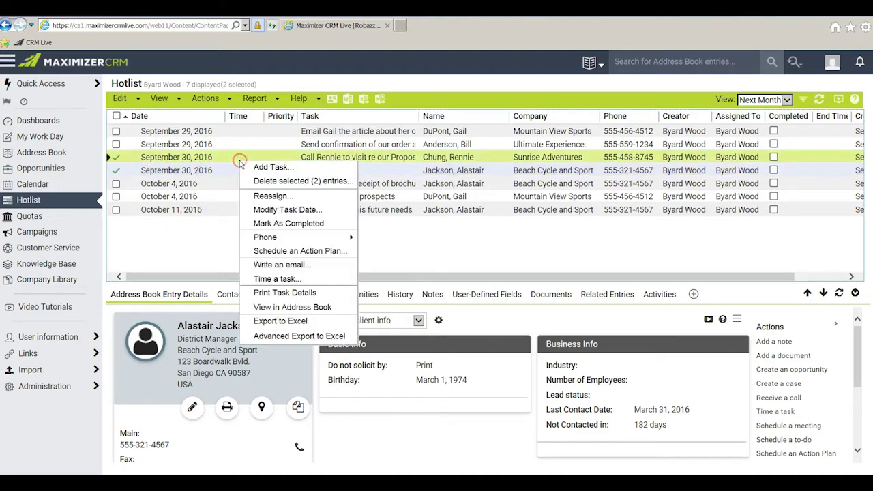
pyautogui.click(267, 196)
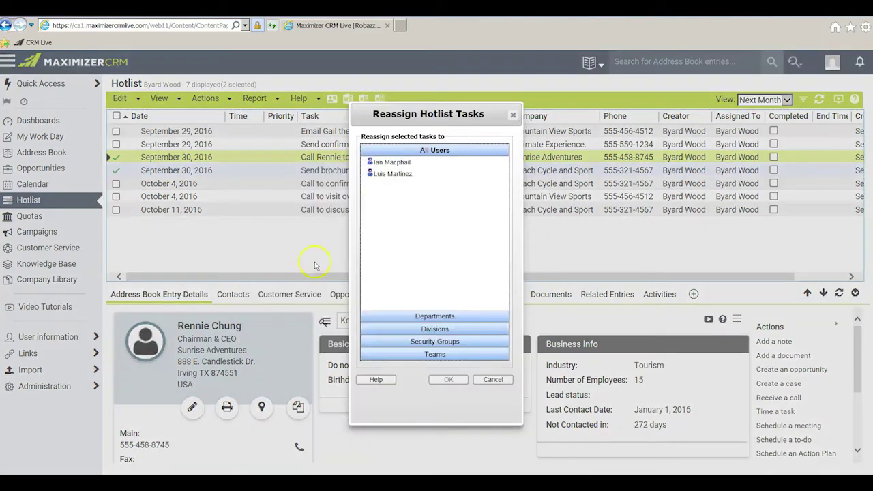
pyautogui.click(493, 380)
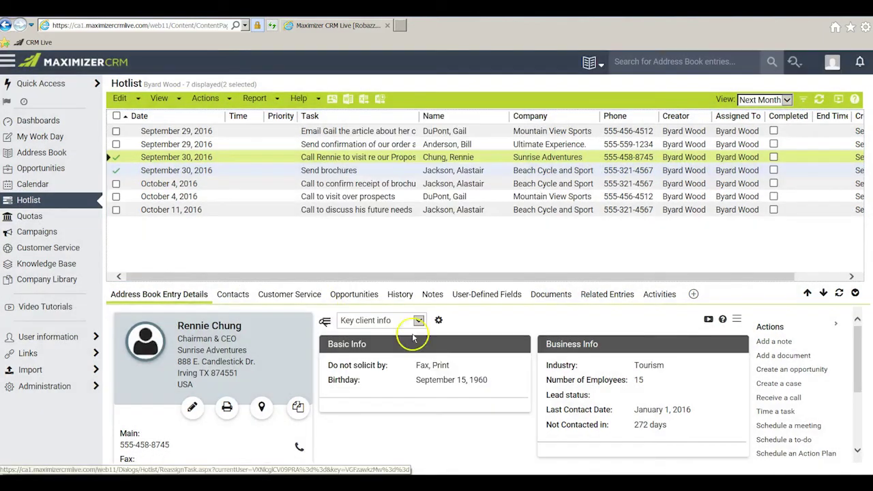
# Use Modify Task Date to move both ticked tasks to October 5, 2016.
pyautogui.rightClick(231, 157)
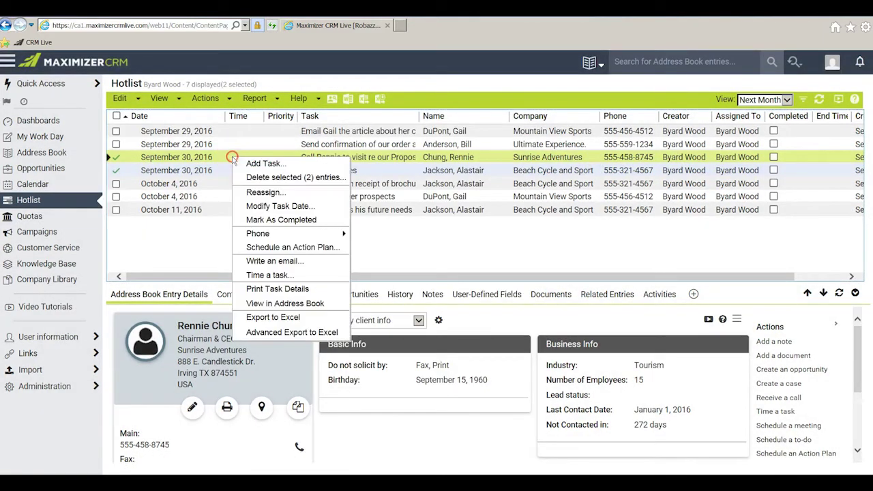
pyautogui.click(266, 207)
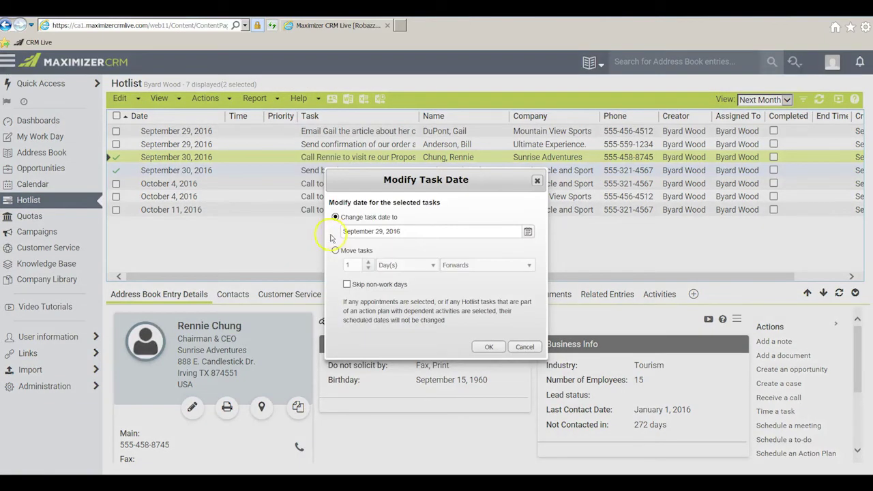
pyautogui.click(527, 232)
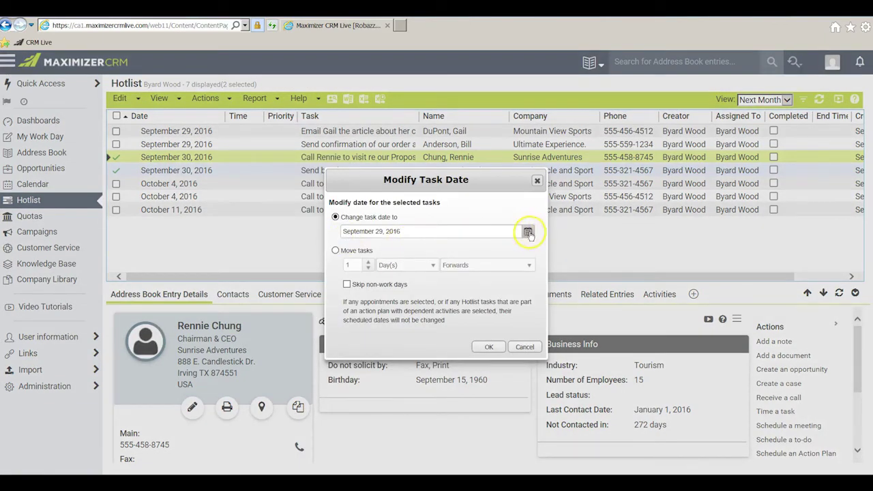
pyautogui.click(527, 232)
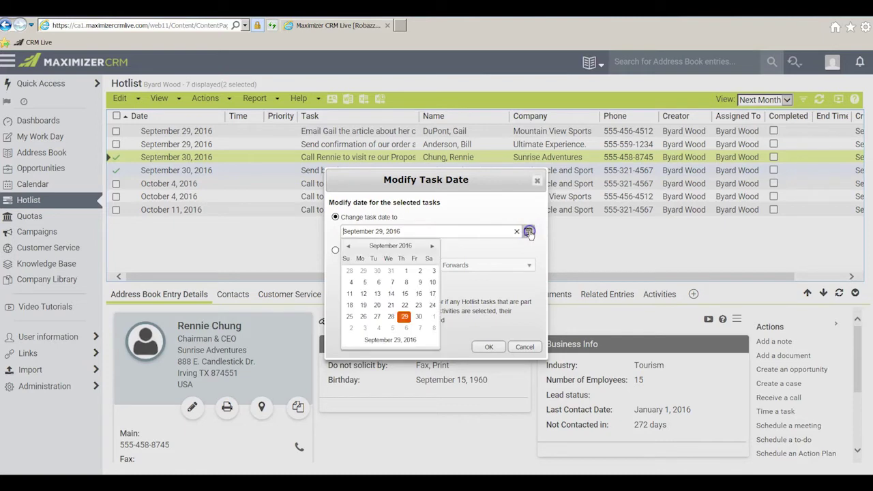
pyautogui.click(431, 248)
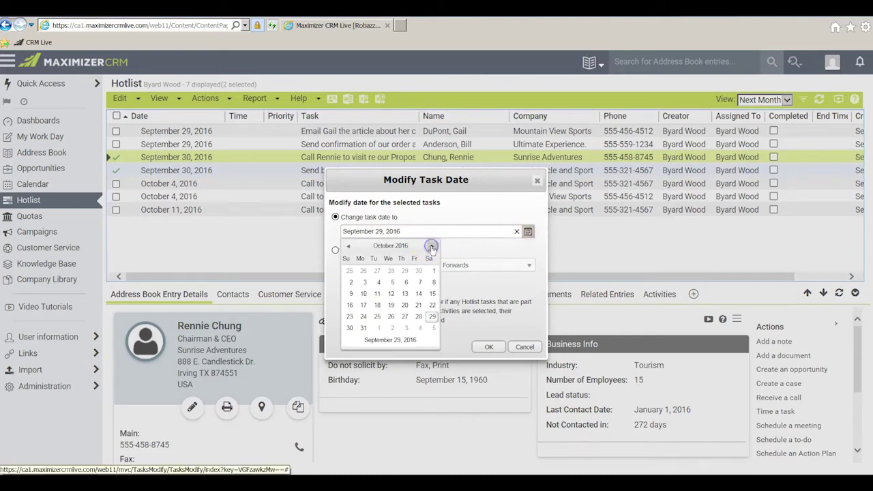
pyautogui.click(392, 281)
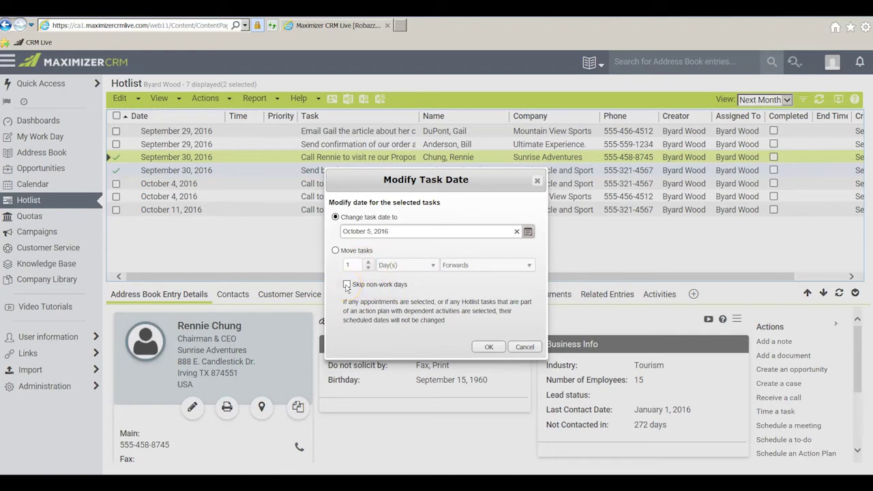
pyautogui.click(383, 275)
pyautogui.click(486, 346)
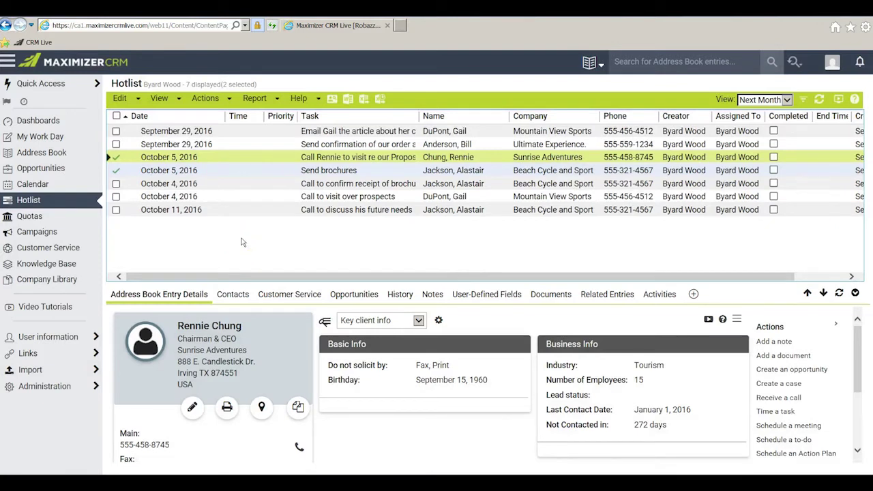
# Untick the October 5 call and Send brochures tasks, then show the Beach Cycle and Sport contact's details.
pyautogui.click(240, 183)
pyautogui.click(116, 158)
pyautogui.click(116, 158)
pyautogui.click(115, 172)
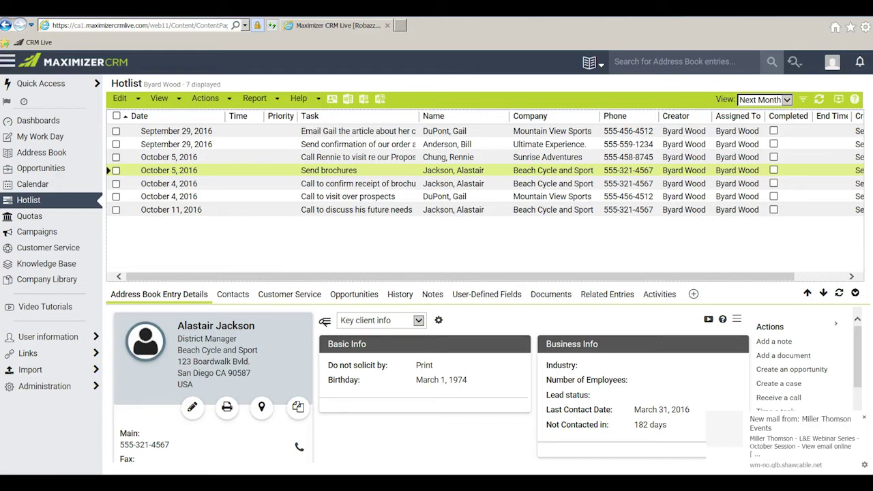
# Empty the current Address Book list with View > Clear List.
pyautogui.click(60, 155)
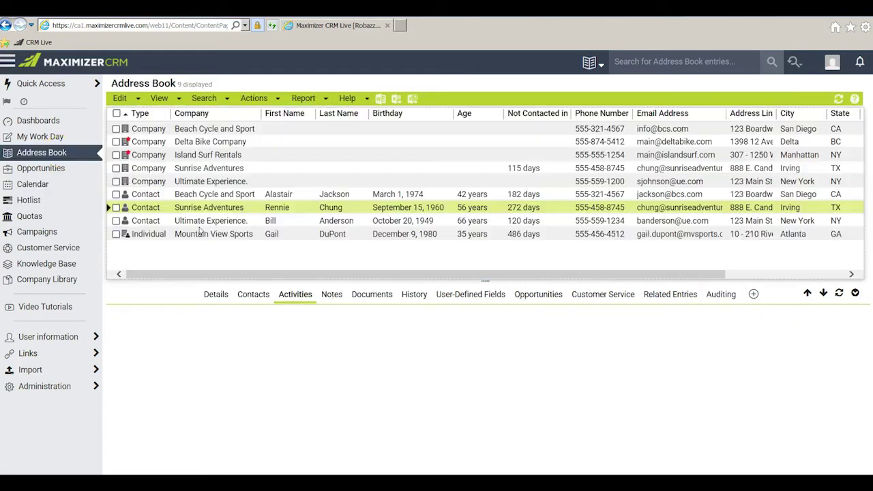
pyautogui.click(159, 98)
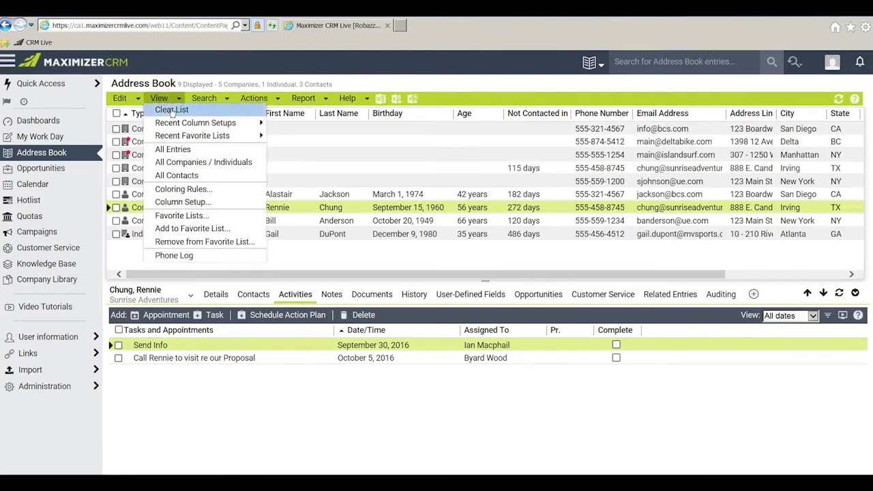
pyautogui.click(171, 110)
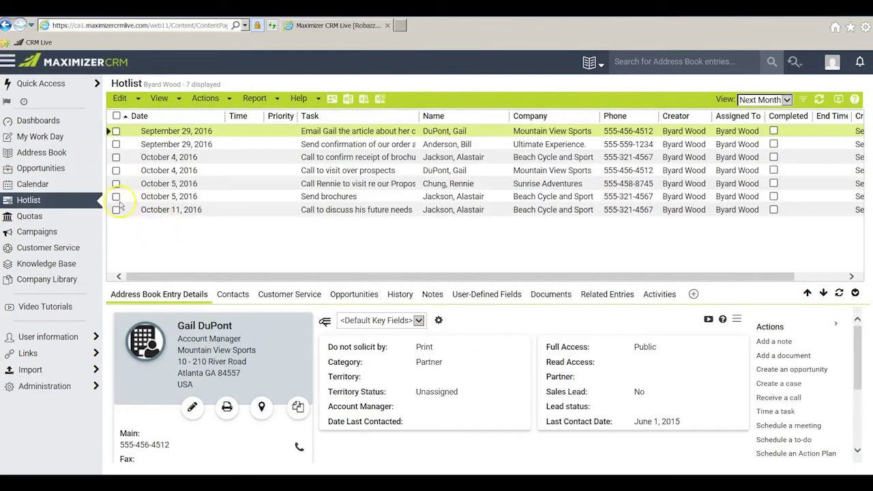
# Show the contacts of the article-email and send-confirmation Hotlist tasks in the Address Book.
pyautogui.click(116, 132)
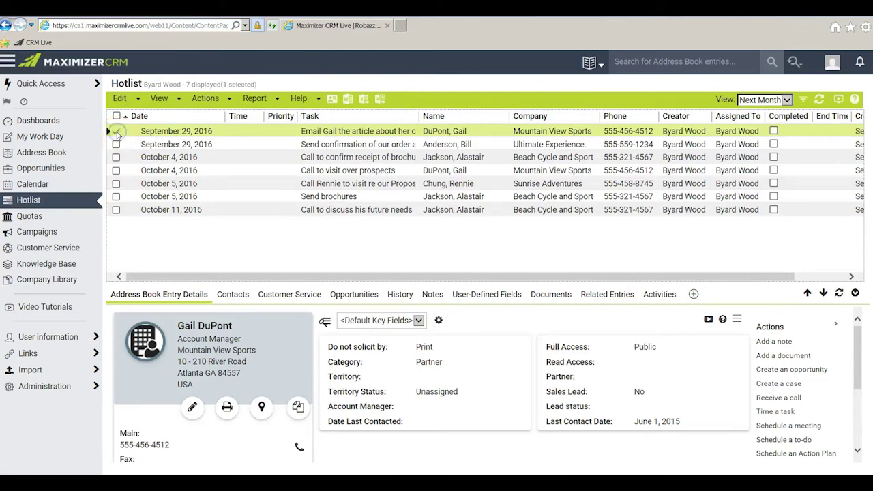
pyautogui.click(332, 101)
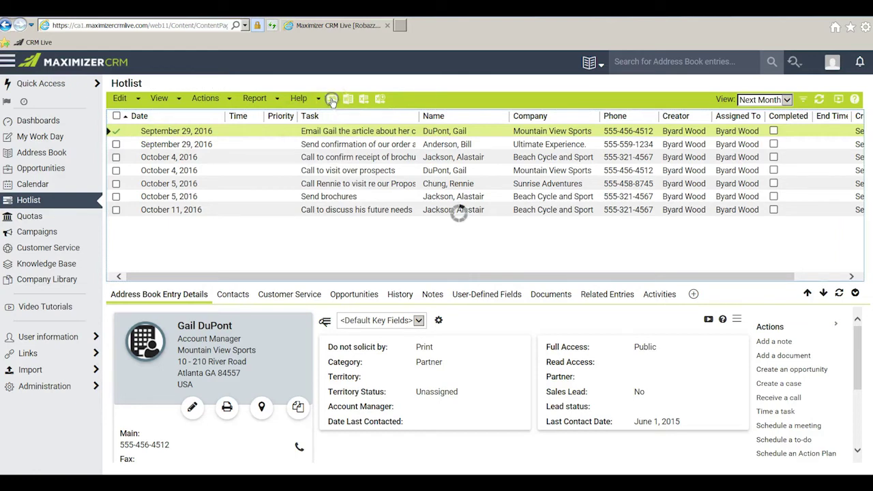
pyautogui.moveTo(332, 101)
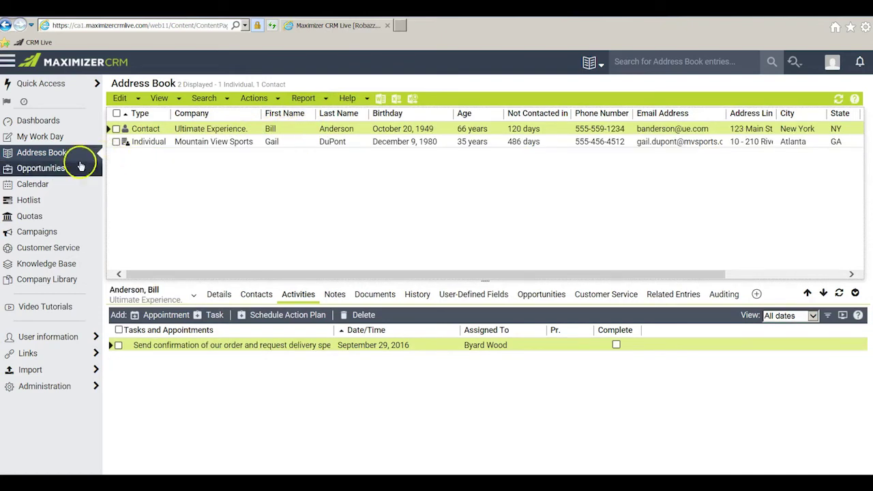
pyautogui.click(58, 201)
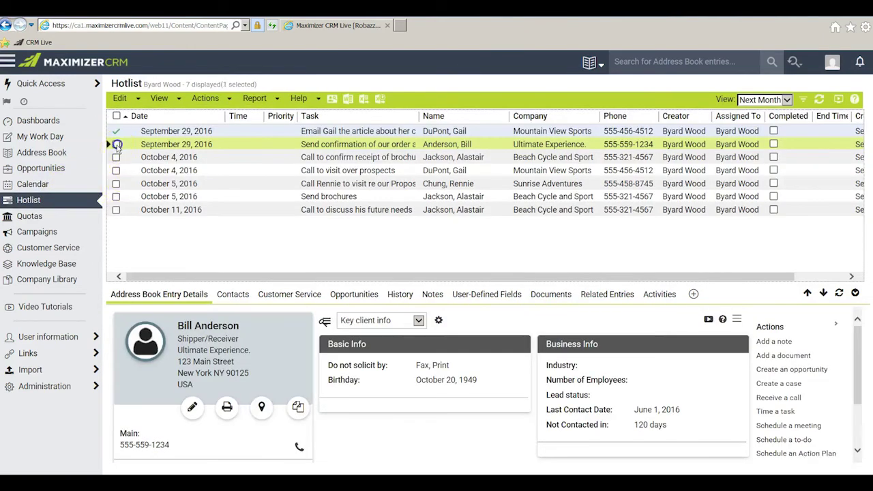
pyautogui.click(333, 99)
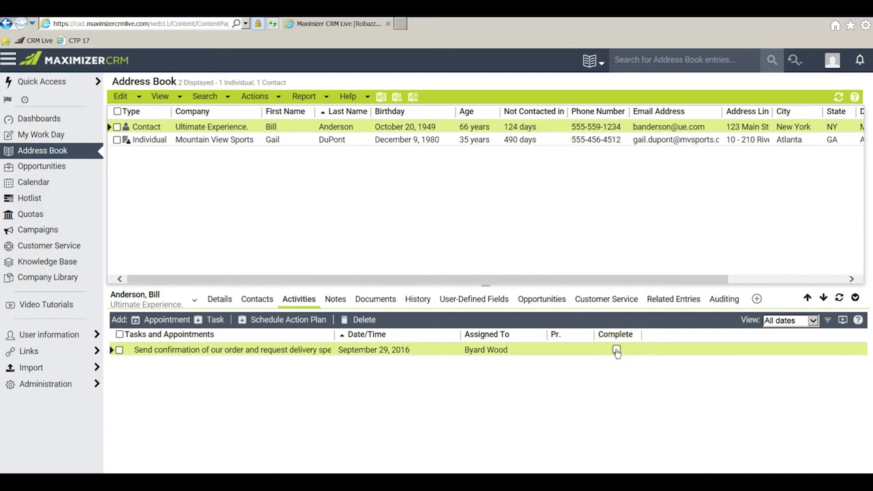
# Mark the Ultimate Experience send-confirmation task complete, declining a follow-up task.
pyautogui.click(593, 360)
pyautogui.click(616, 350)
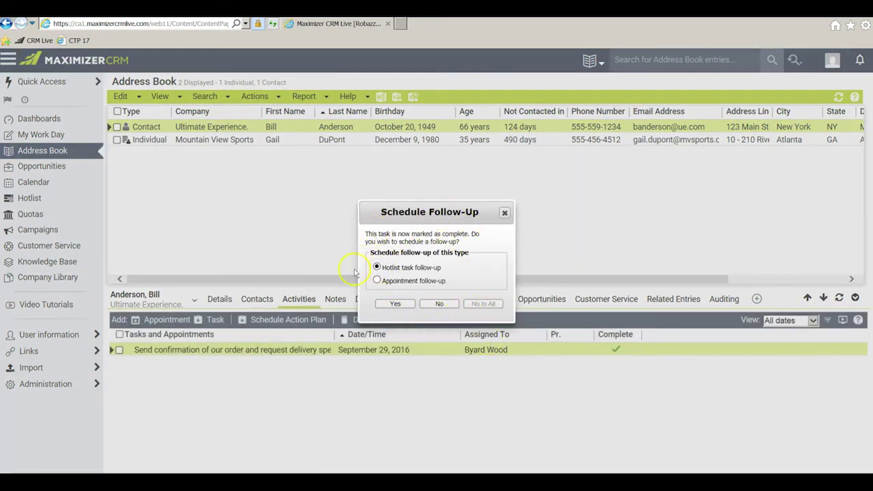
pyautogui.click(439, 305)
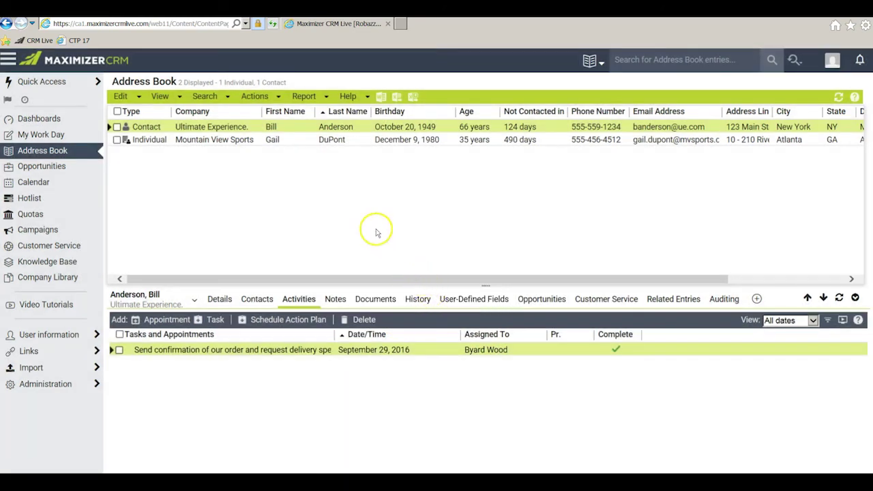